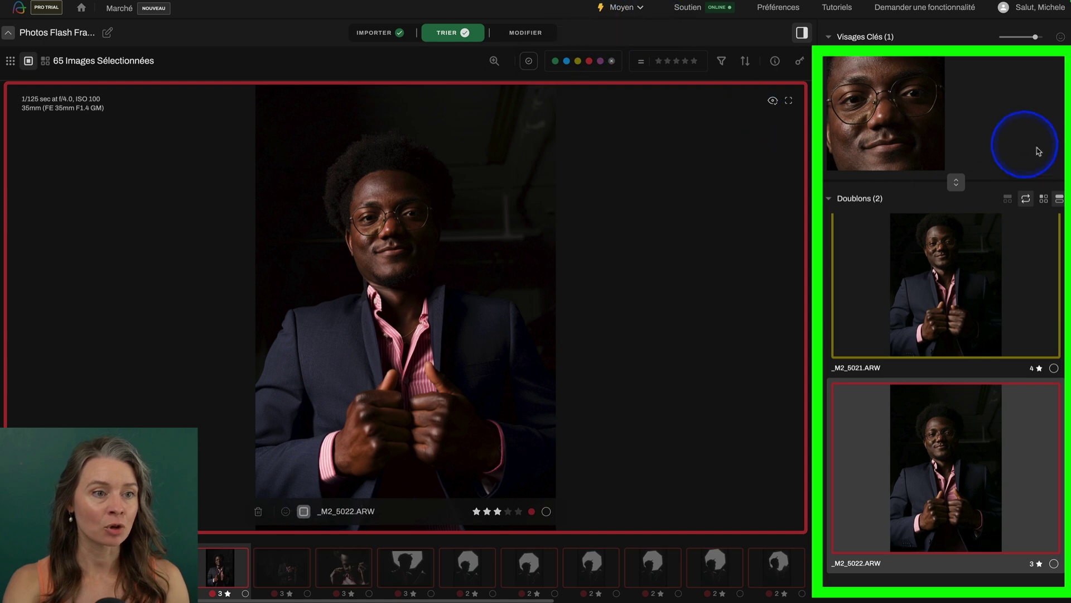
- Enlarge the key faces area and compare the photos in the duplicate sets from _M2_5021.ARW through _M2_5078.ARW
drag(956, 180, 956, 216)
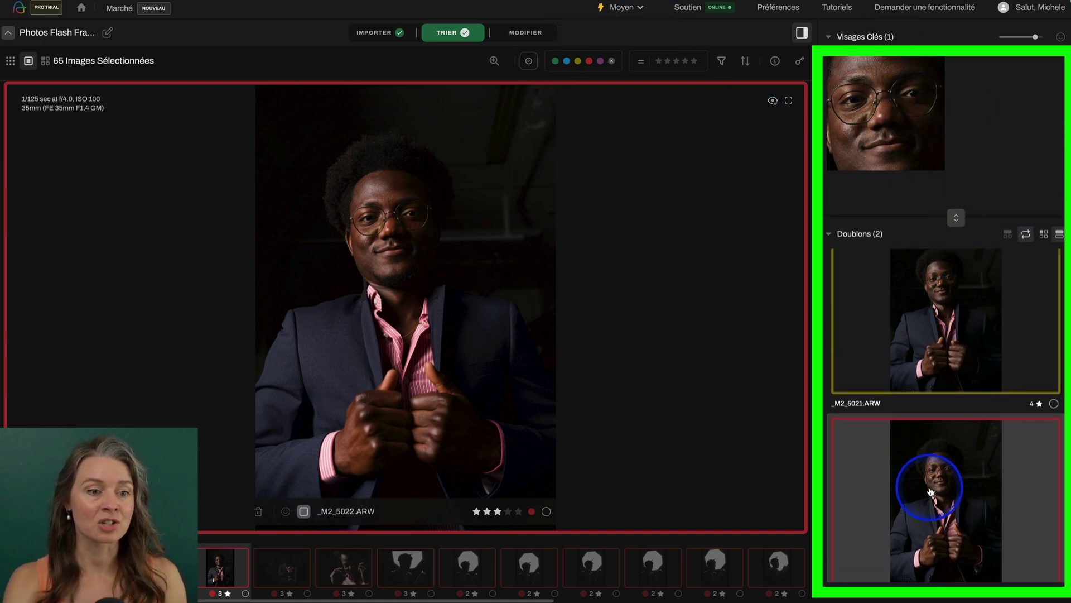
click(948, 344)
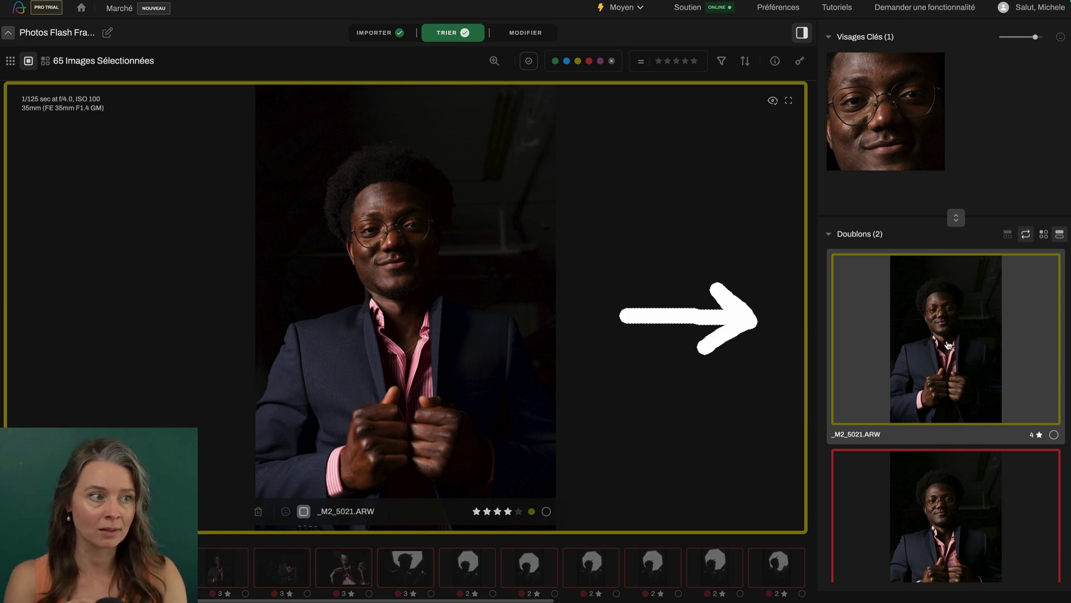
key(Down)
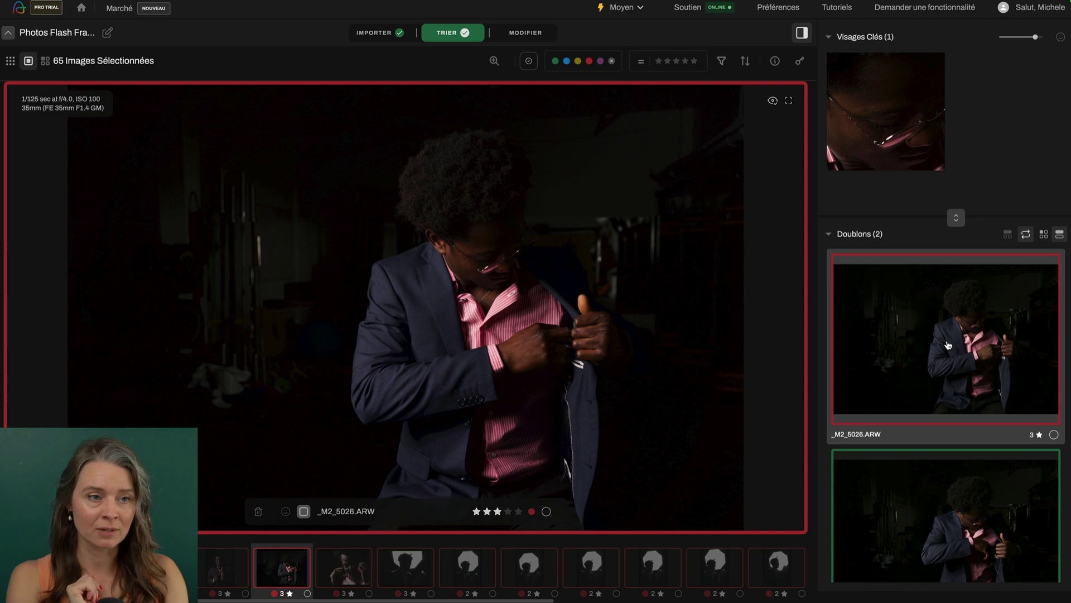
key(Down)
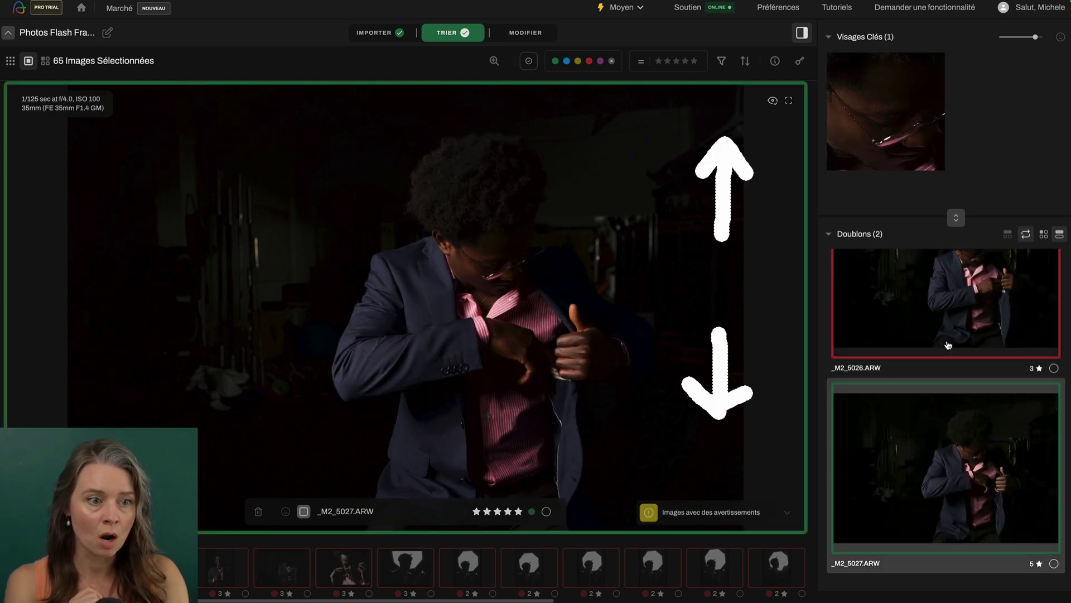
key(Up)
key(Down)
key(Up)
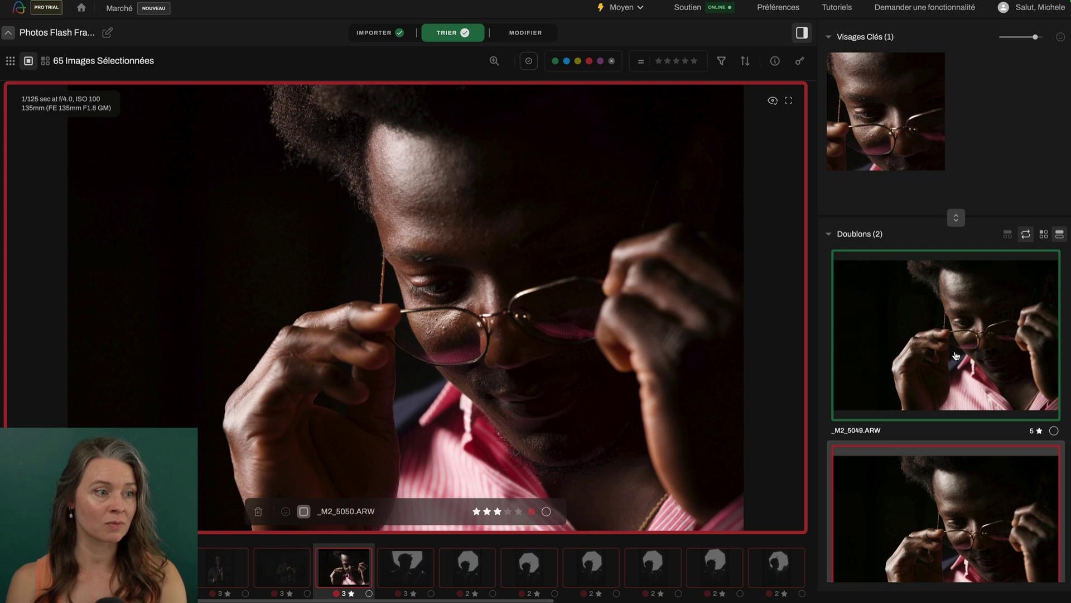
click(956, 355)
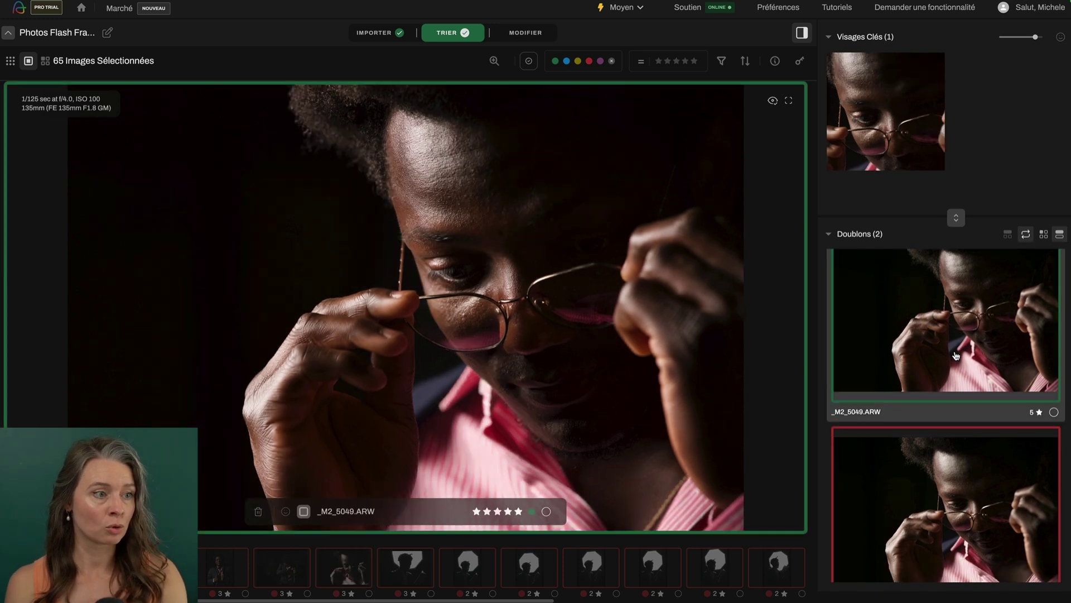
key(Down)
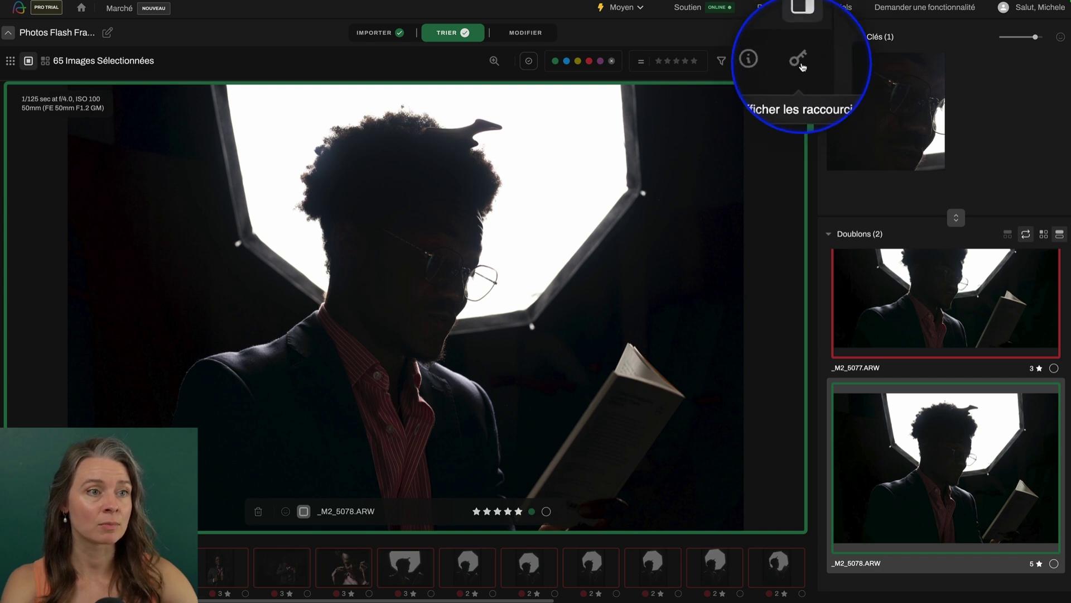
- Look up the shortcut list for selecting, rating and colour-labelling images, and close it
click(800, 61)
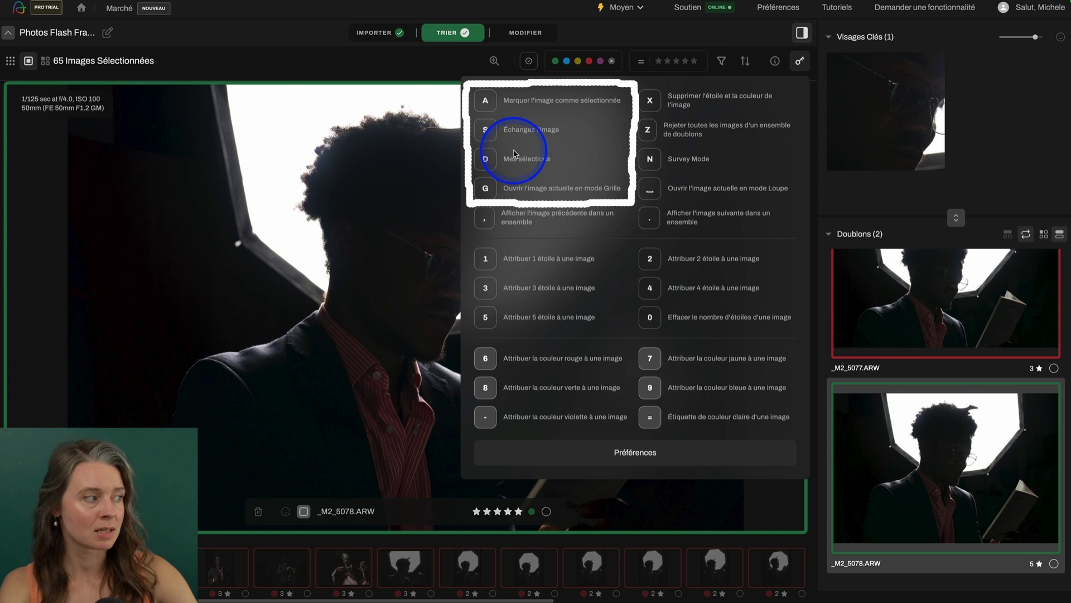
click(800, 63)
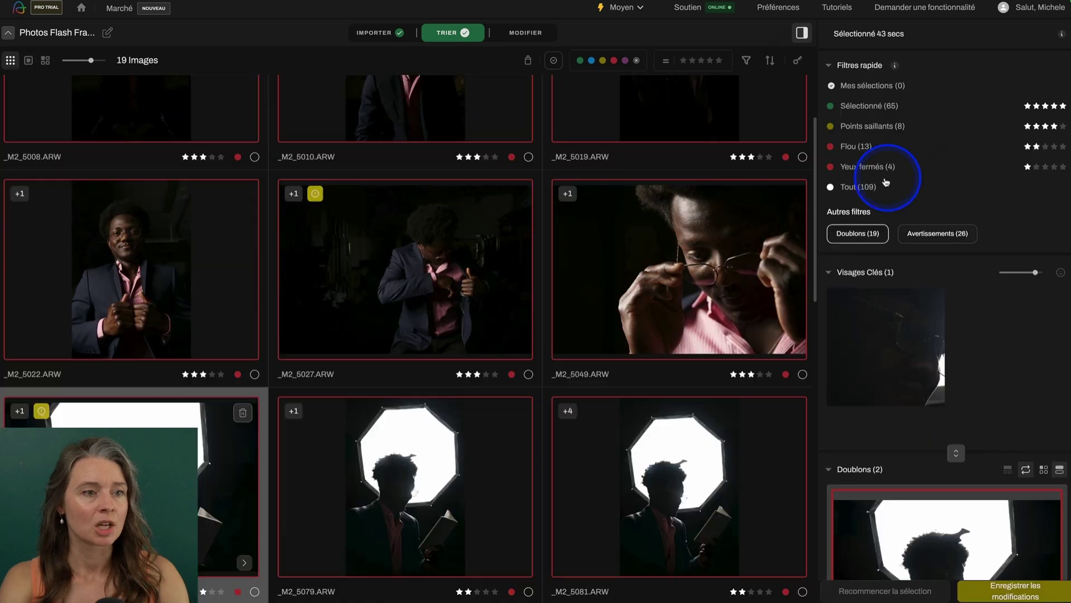
- Filter to the closed-eyes photos, rate _M2_5047.ARW five stars and check the rest of that set
click(883, 168)
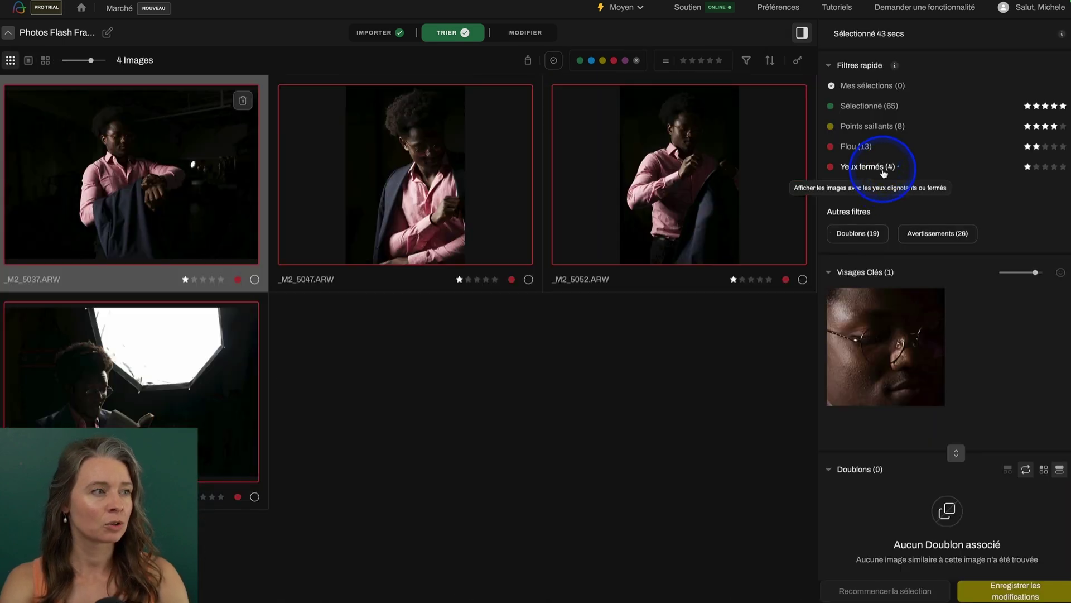
double_click(136, 179)
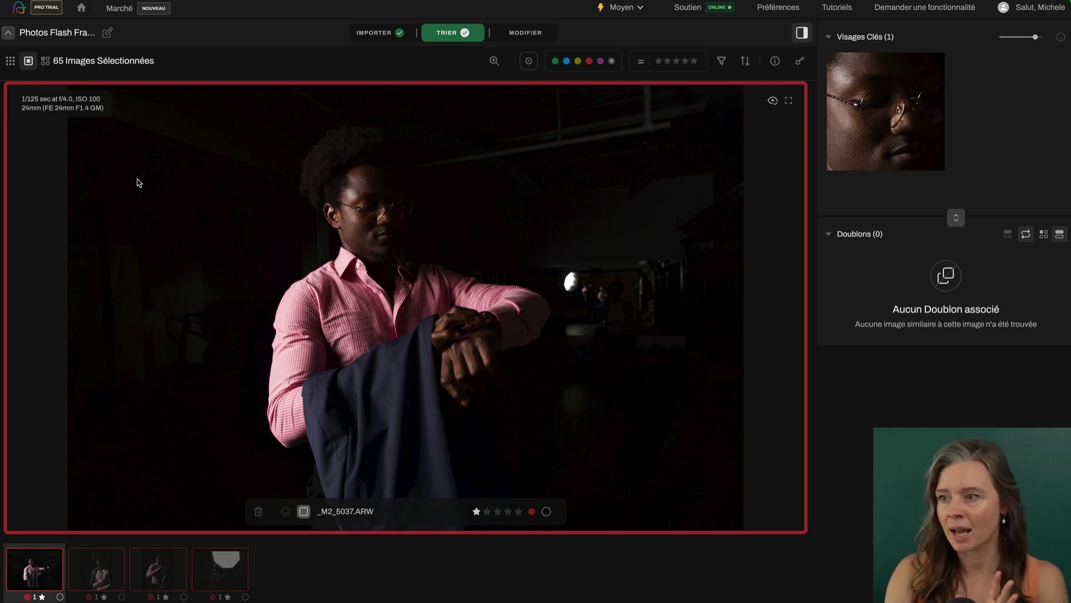
key(Right)
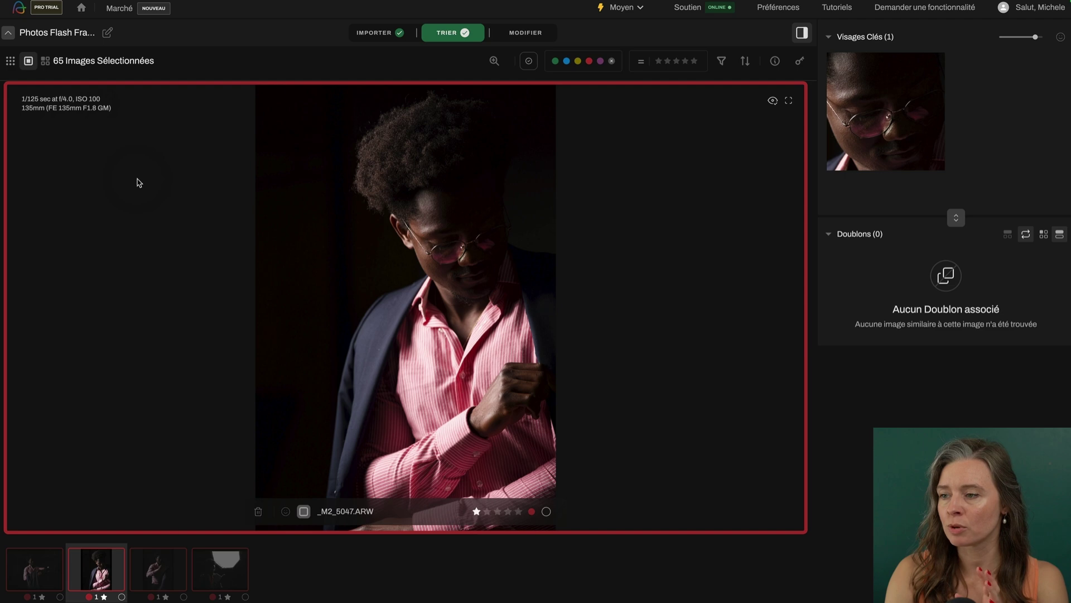
key(5)
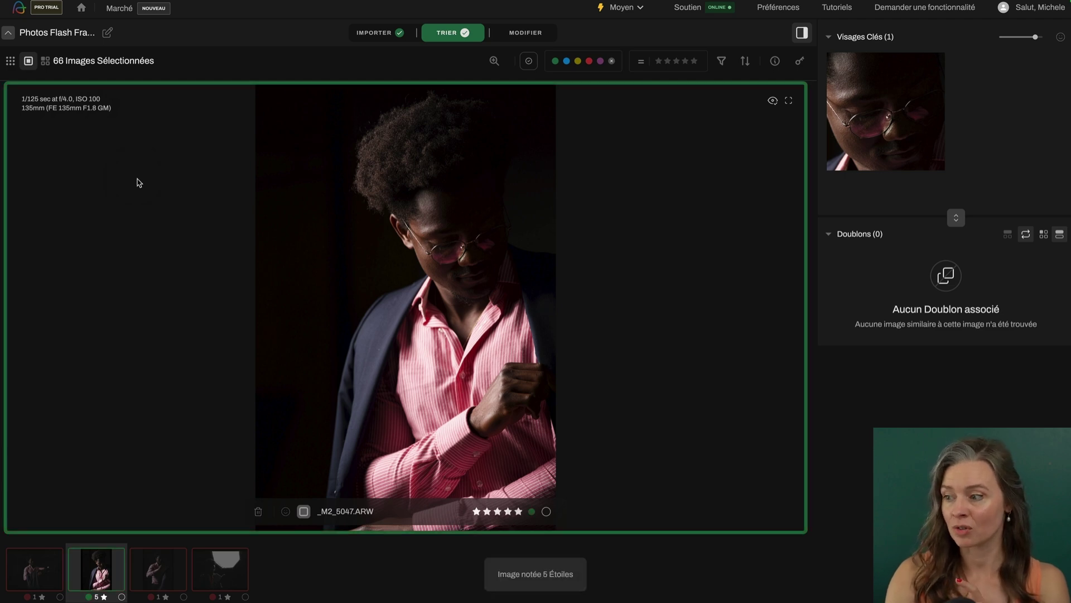
key(Right)
key(Right)
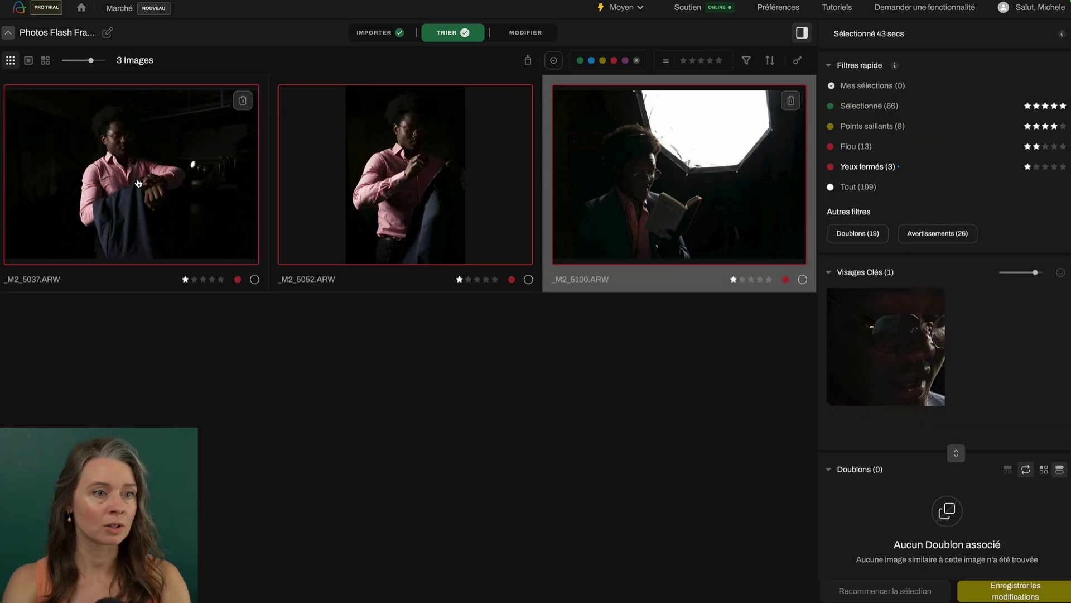
- Filter to the blurry photos, check the face focus on _M2_5039.ARW and rate that photo five stars
click(859, 147)
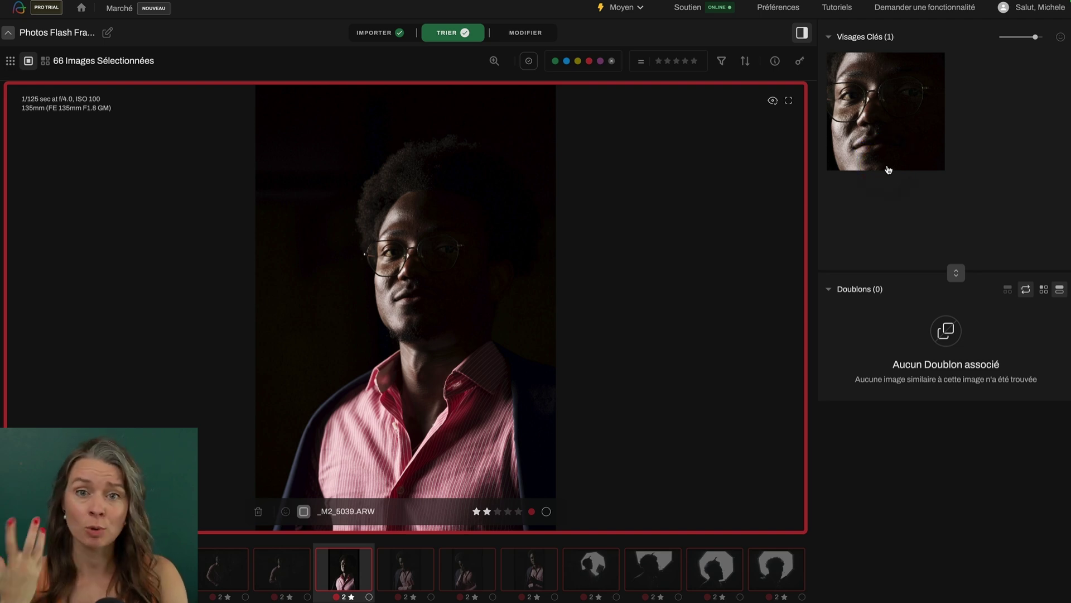
click(892, 132)
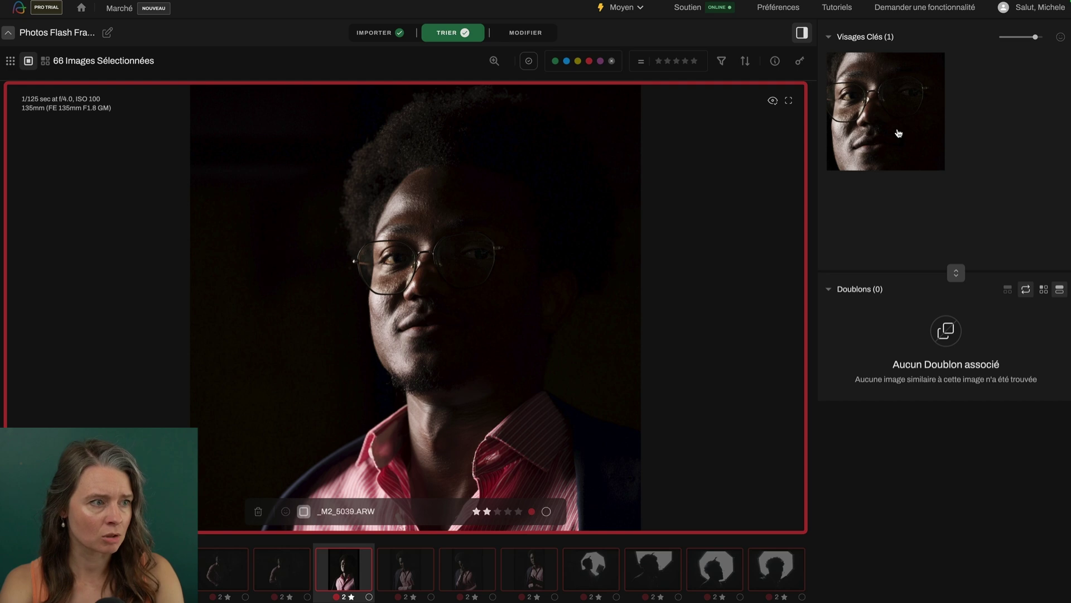
click(898, 133)
key(5)
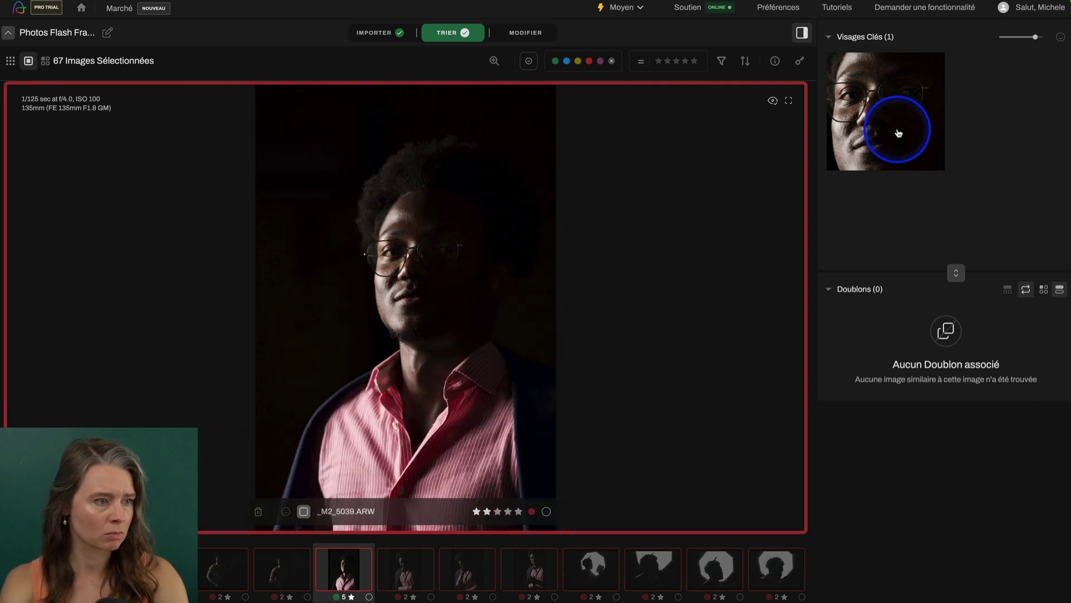
- Rate five stars the photo after _M2_5039.ARW, _M2_5046.ARW and the silhouette just before _M2_5104.ARW in the blurry set
key(Right)
key(5)
key(Right)
key(Right)
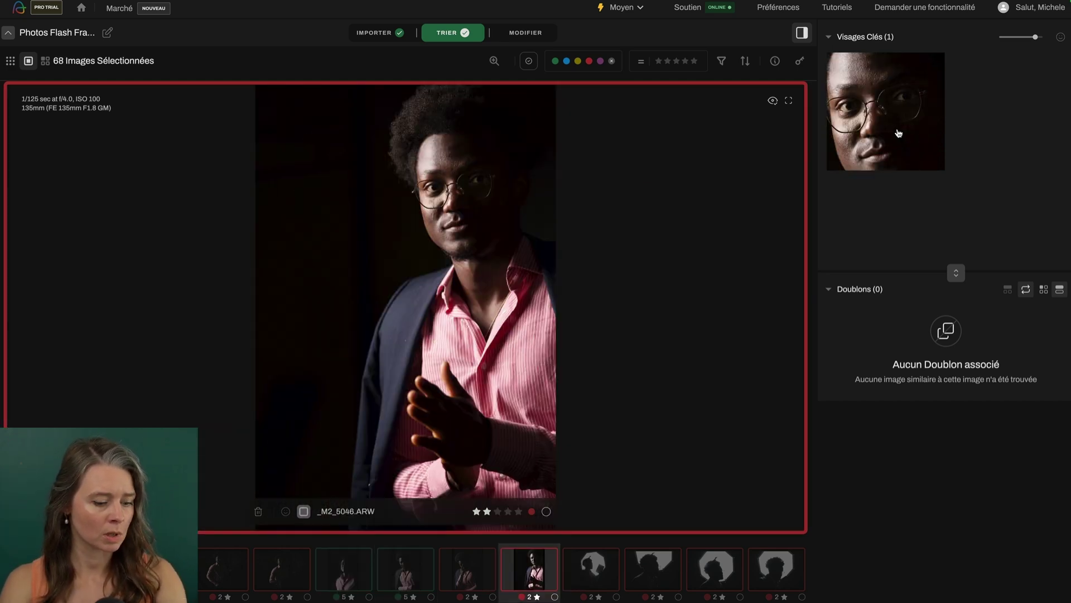
key(5)
key(Right)
key(Right)
key(Right)
key(5)
key(Right)
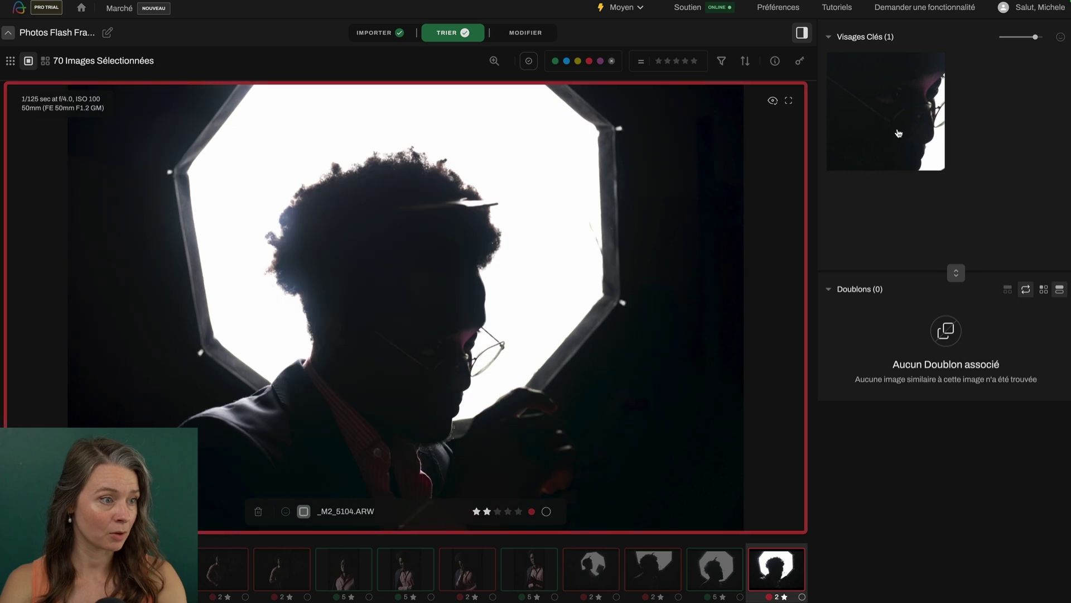
click(896, 133)
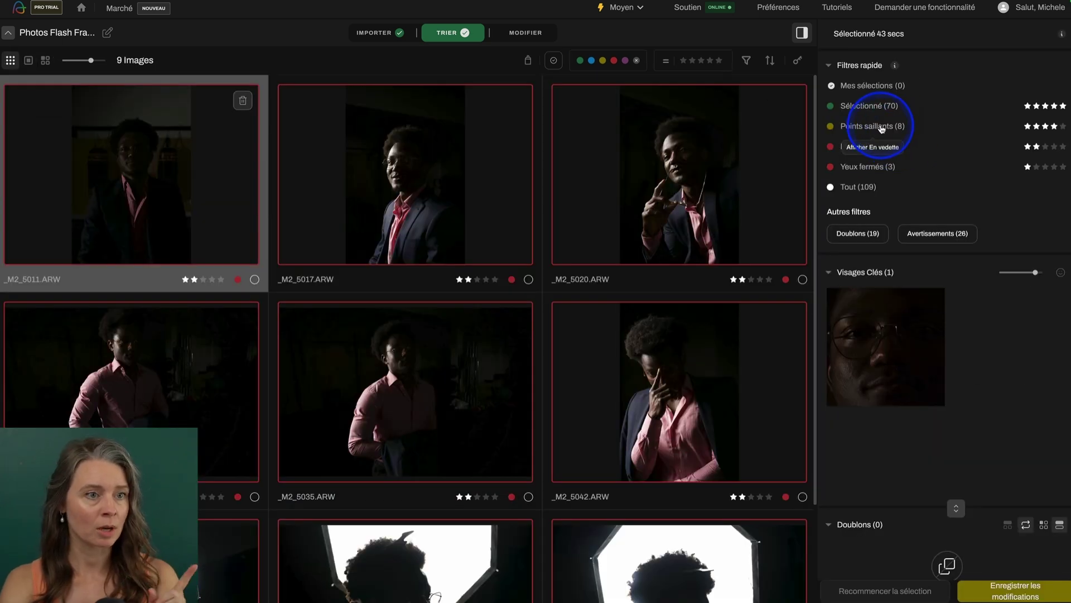
- Filter to the highlight photos, open _M2_4999.ARW and rate it three stars
click(881, 127)
double_click(108, 192)
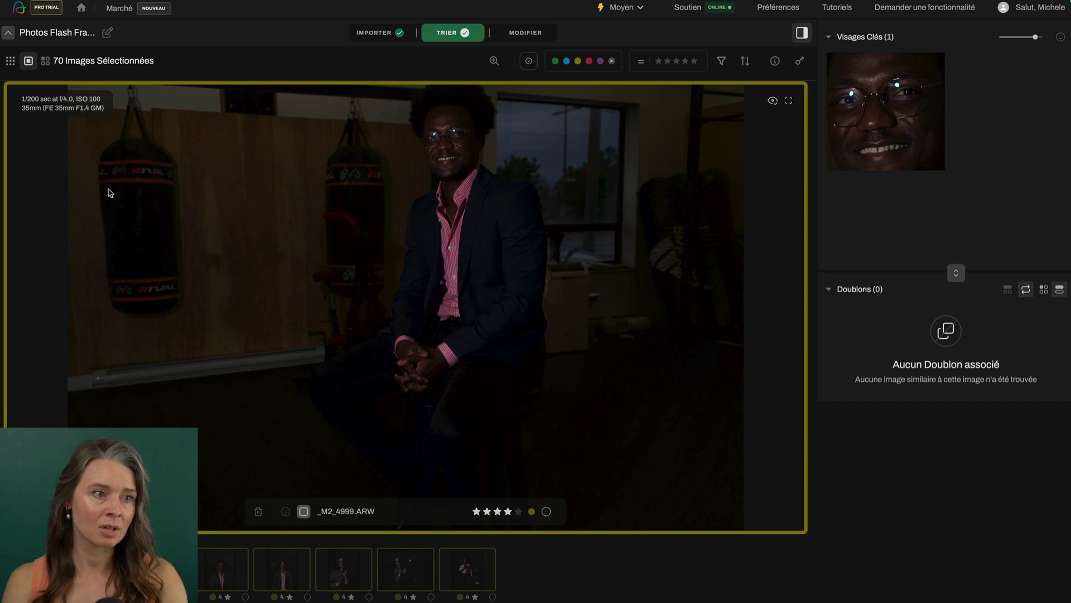
key(3)
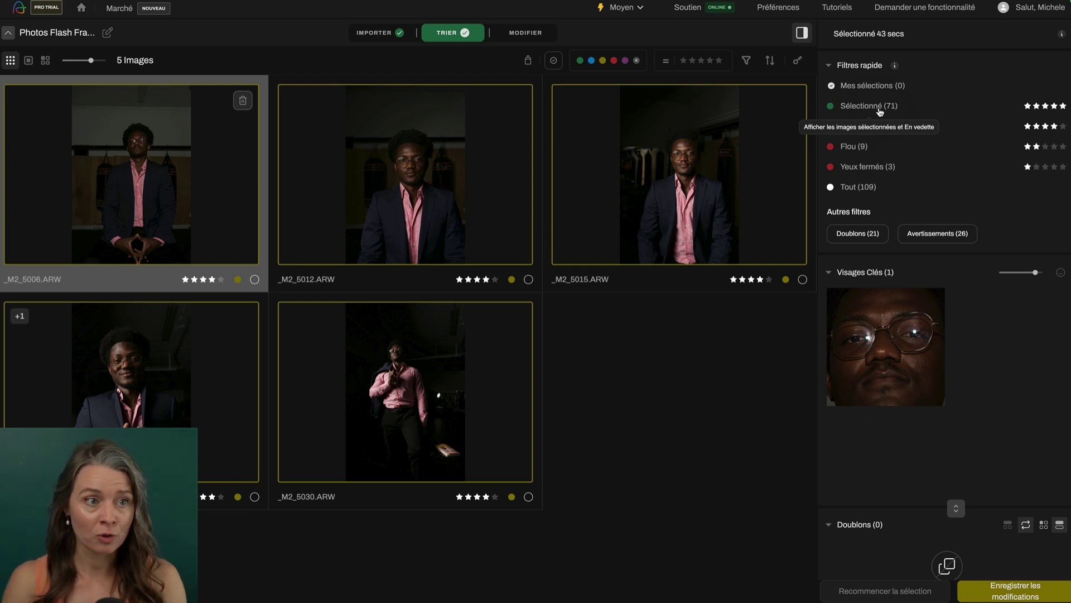
- Filter to the selected photos and review them full-size one by one, from _M2_5000.ARW to _M2_5025.ARW
click(879, 108)
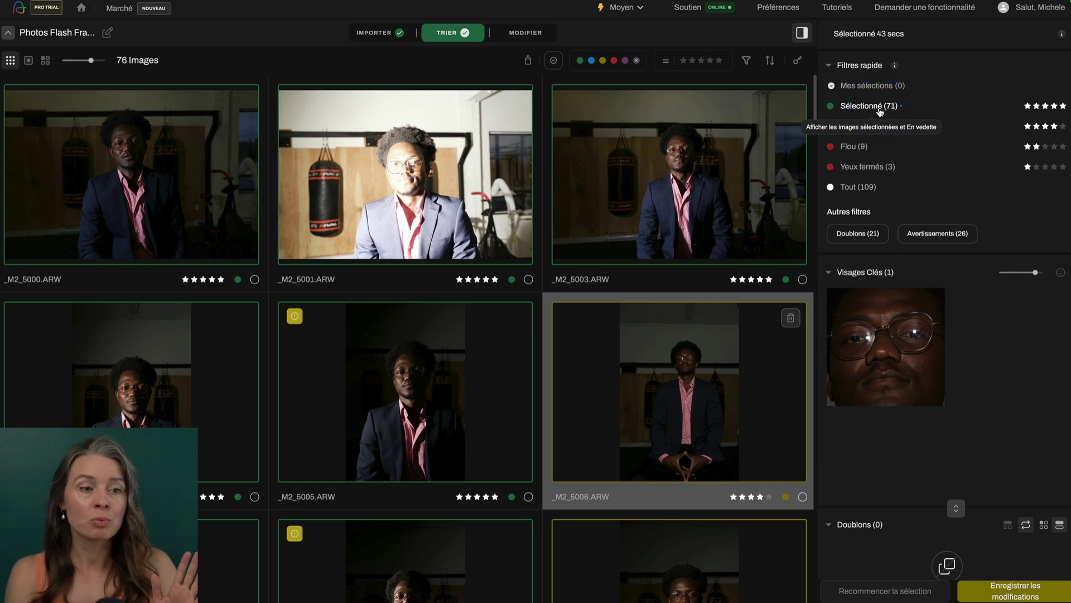
double_click(104, 181)
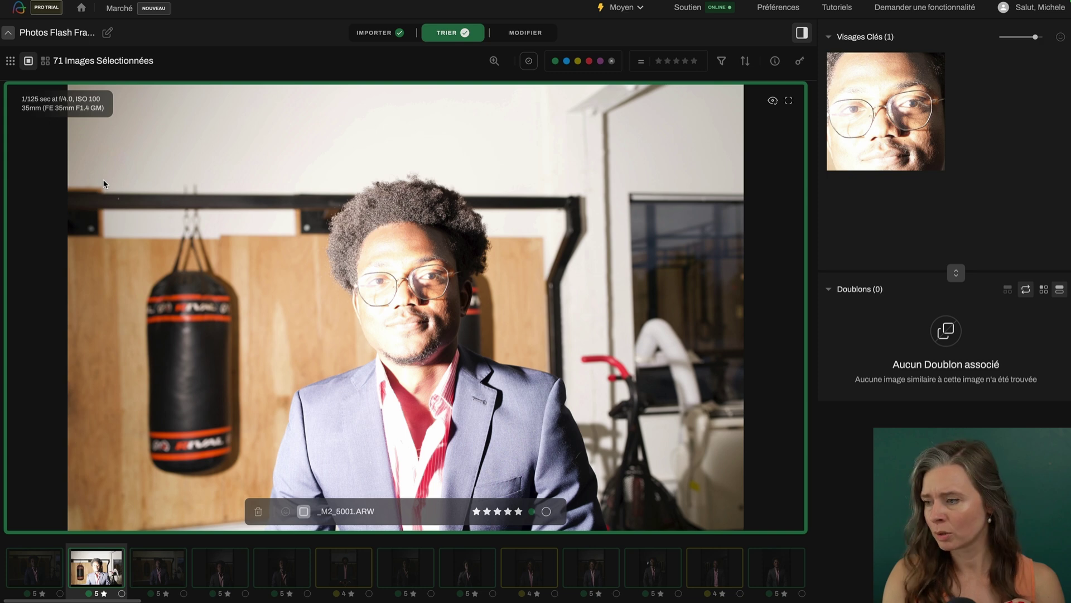
key(Right)
key(Right)
key(Right)
key(Left)
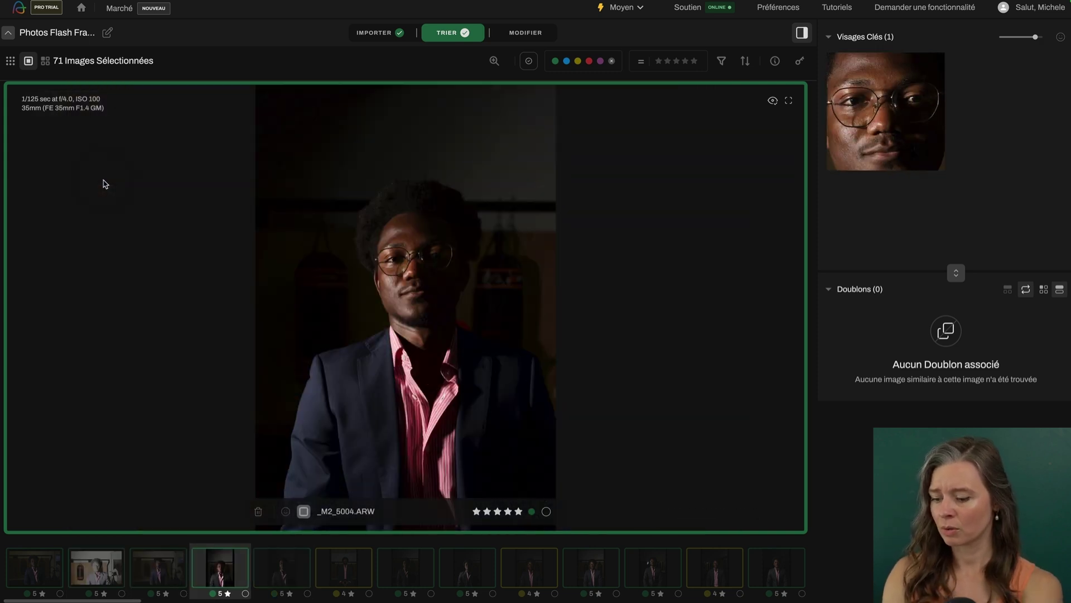
key(Right)
key(Right)
key(Right)
key(Right)
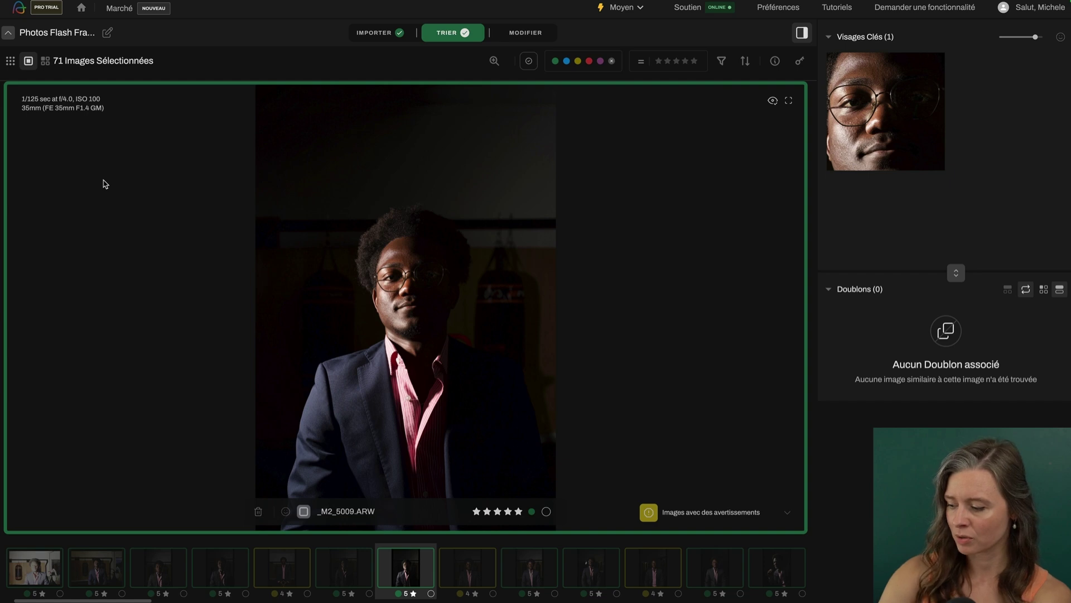
key(Right)
key(Right)
key(Right)
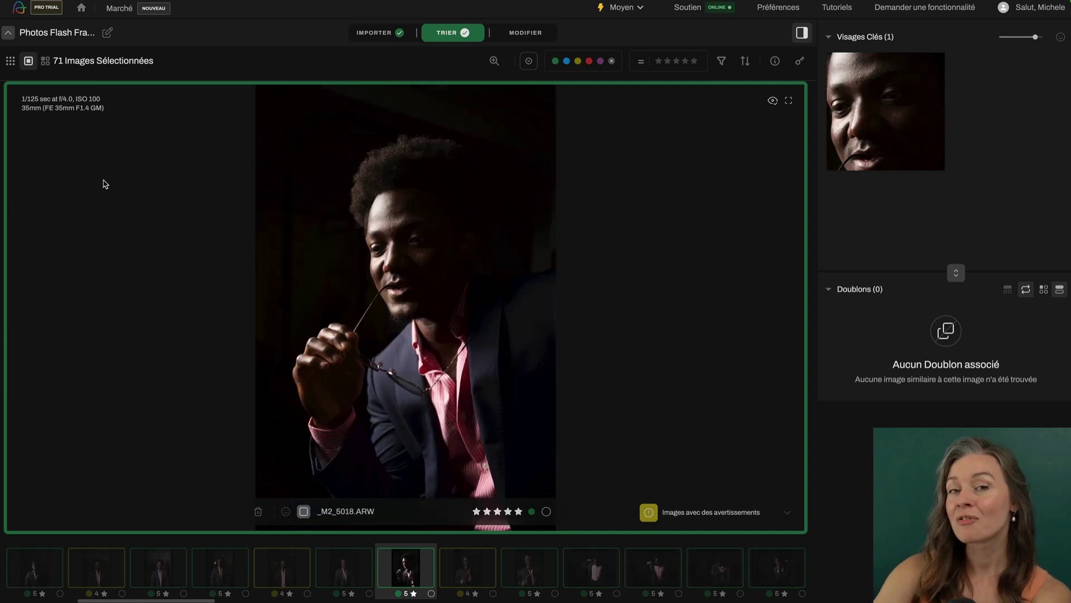
key(Right)
key(Right)
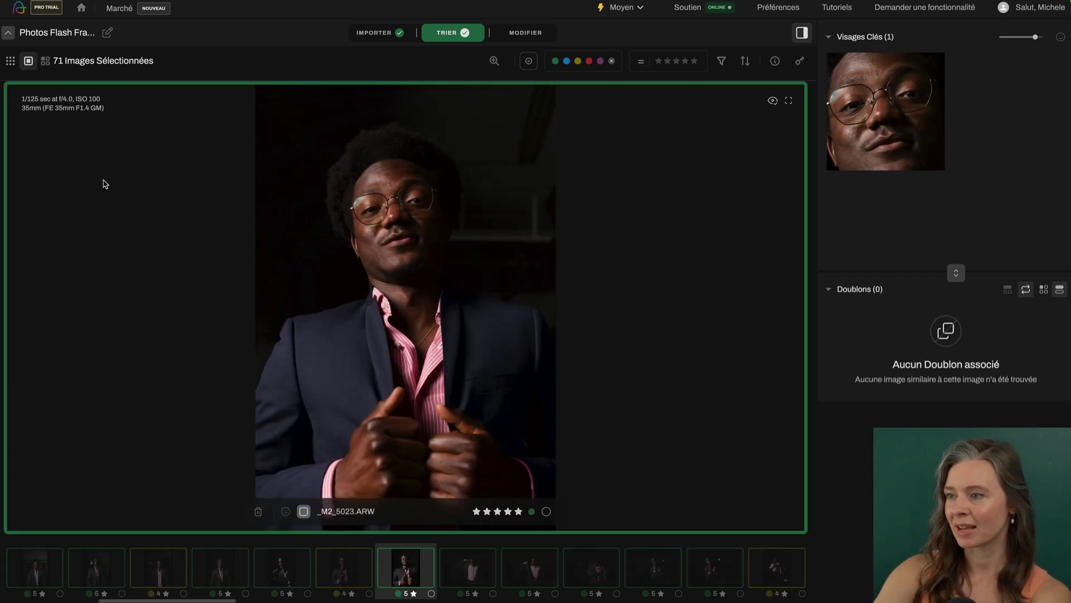
key(Right)
key(Right)
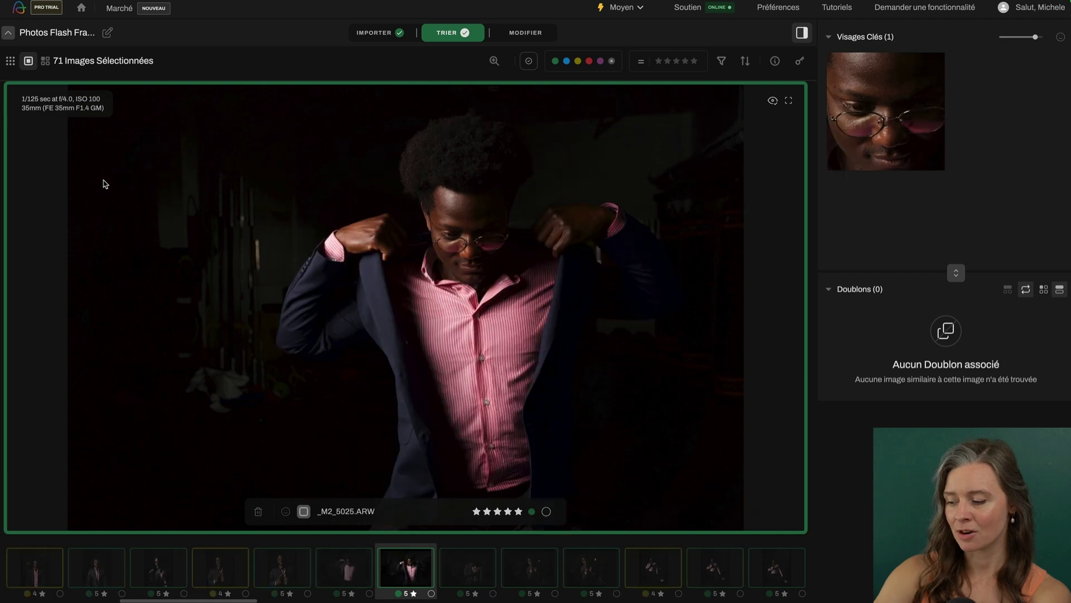
- Add _M2_5025.ARW and _M2_5029.ARW to My Selections, leaving out _M2_5026.ARW and _M2_5028.ARW
key(s)
key(Right)
key(Right)
key(Right)
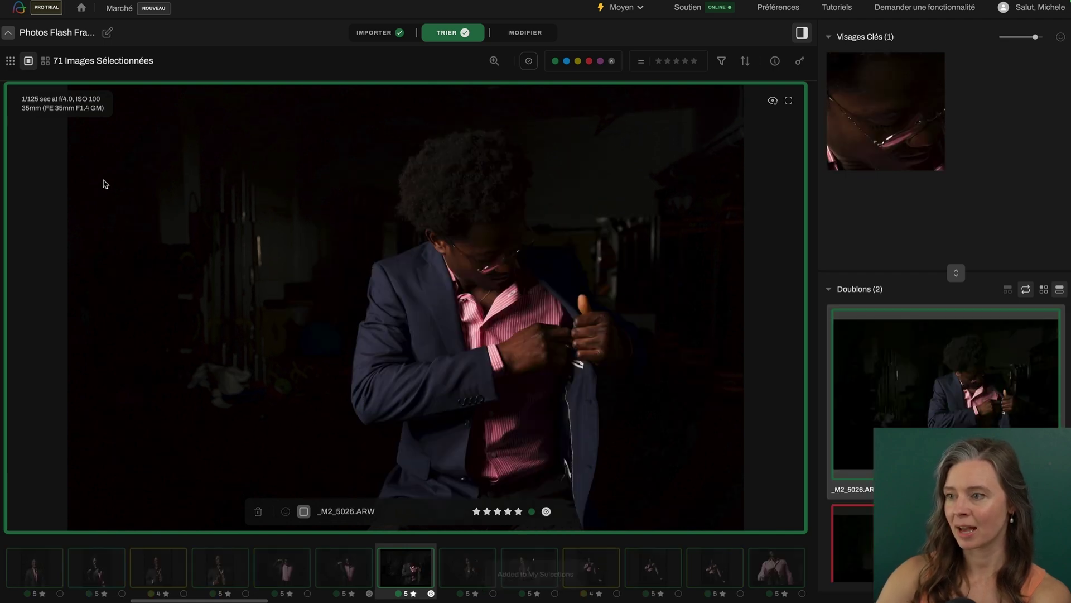
key(Left)
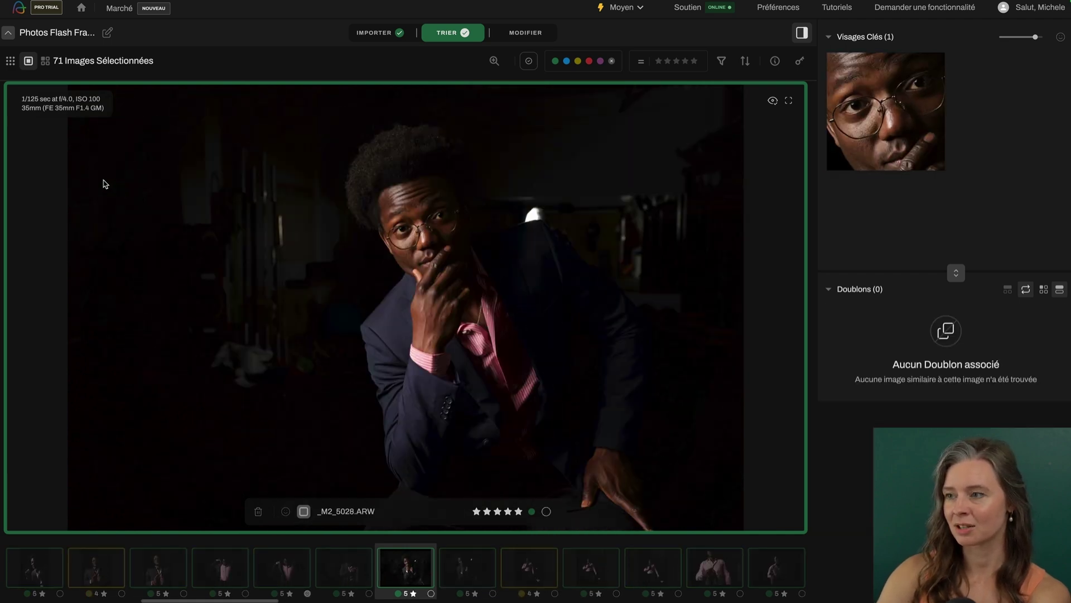
key(Right)
key(s)
key(Right)
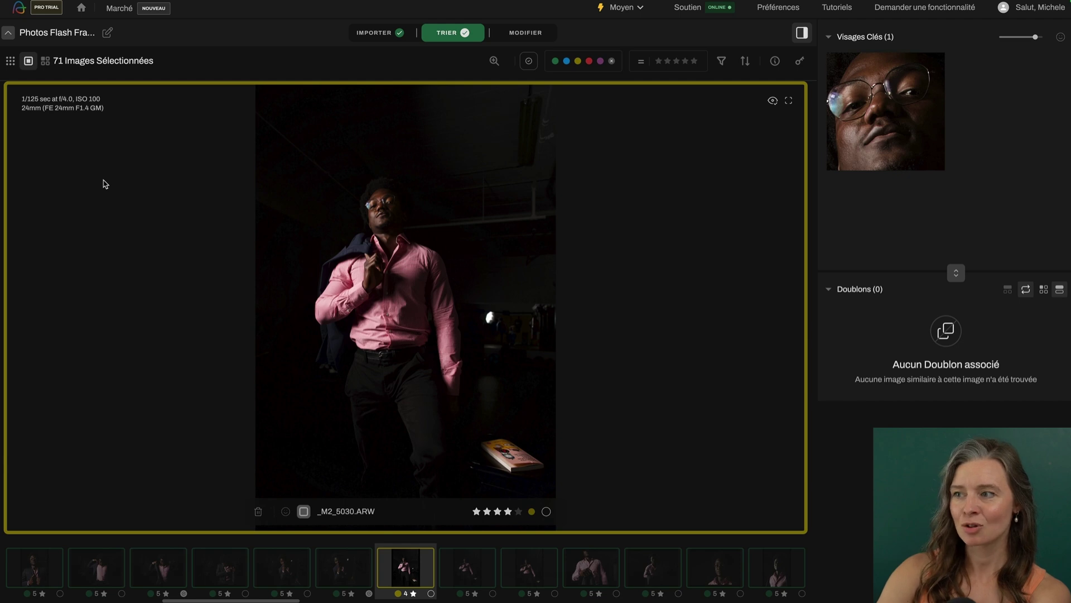
- Continue reviewing the selected photos one by one, past _M2_5032.ARW
key(Right)
key(Right)
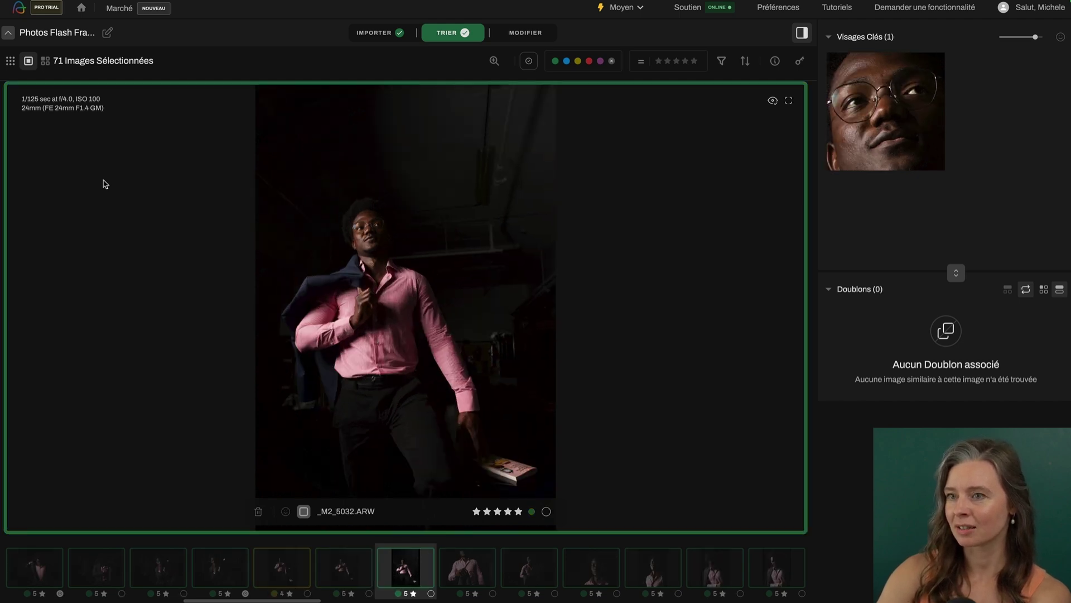
key(Right)
key(Right)
key(Right)
key(Right)
key(Right)
key(Right)
key(Right)
key(Right)
key(Right)
key(Right)
key(Right)
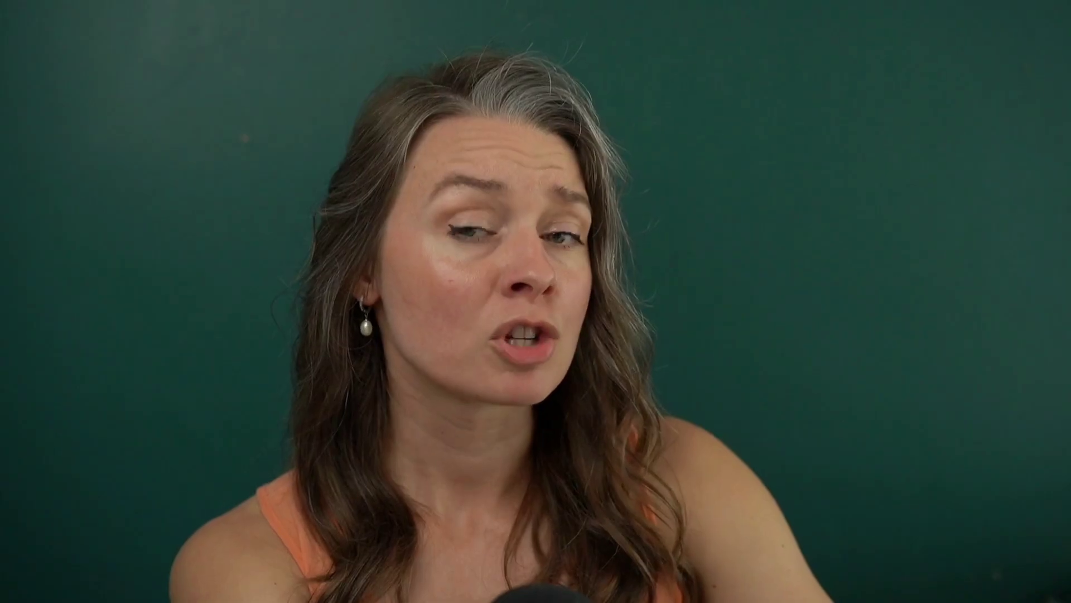